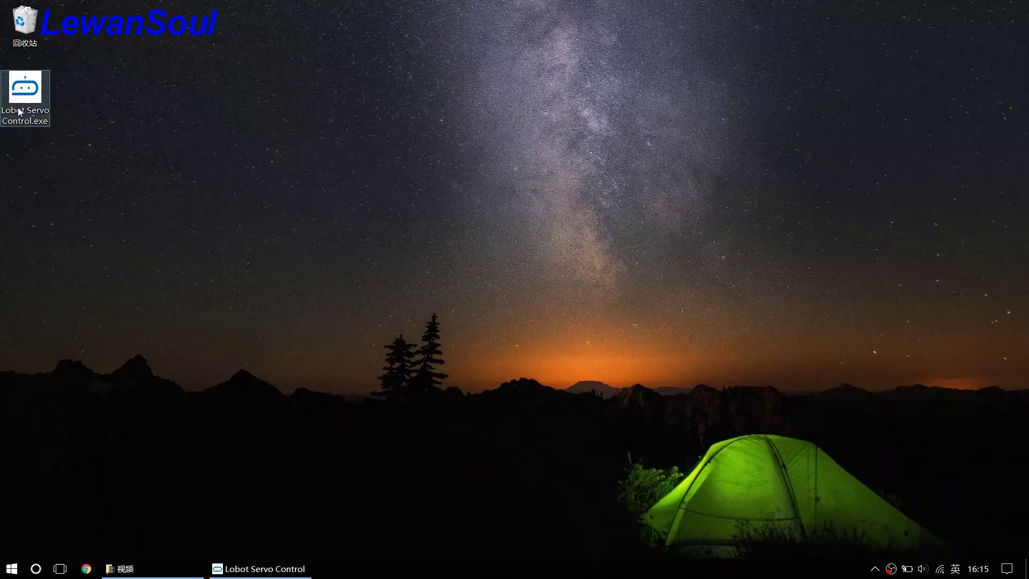
{"action": "double_click", "coordinate": [20, 112]}
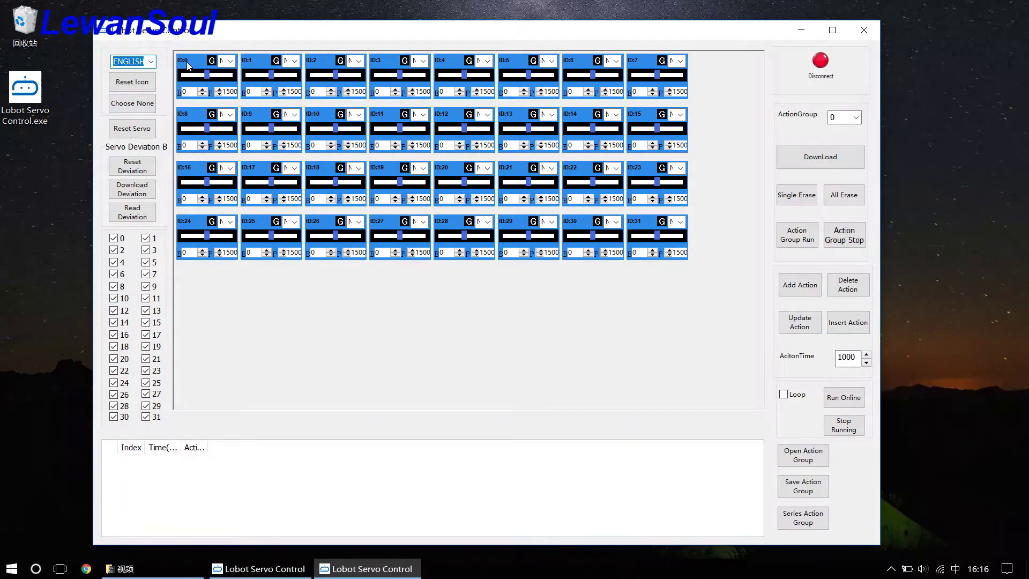
Drag panels ID:0, 3, 4, 13 and 20 near ID:25, ID:16/17, ID:26, ID:28 and ID:30/31
{"action": "left_click_drag", "start_coordinate": [188, 66], "coordinate": [267, 247]}
{"action": "left_click_drag", "start_coordinate": [382, 61], "coordinate": [219, 176]}
{"action": "left_click_drag", "start_coordinate": [439, 62], "coordinate": [334, 225]}
{"action": "left_click_drag", "start_coordinate": [514, 115], "coordinate": [449, 270]}
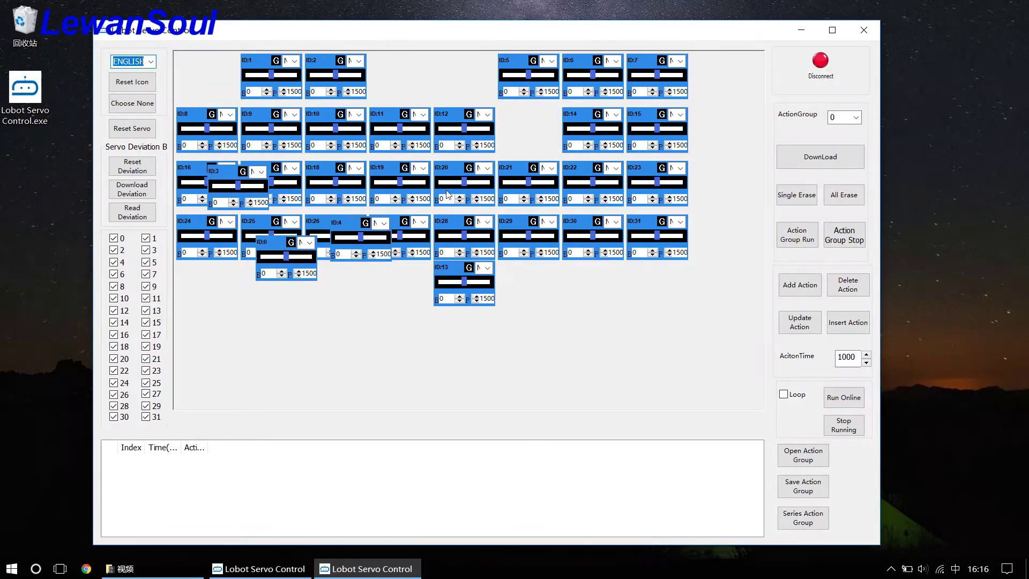
{"action": "left_click_drag", "start_coordinate": [447, 169], "coordinate": [588, 245]}
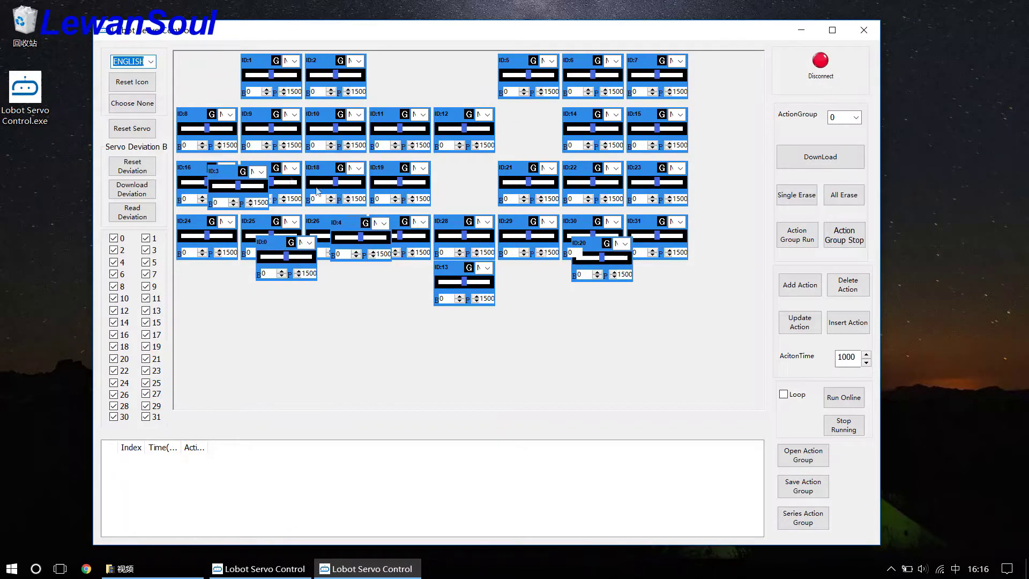
Reset Icon to snap all 32 panels back into the grid, then untick every servo
{"action": "left_click", "coordinate": [132, 82]}
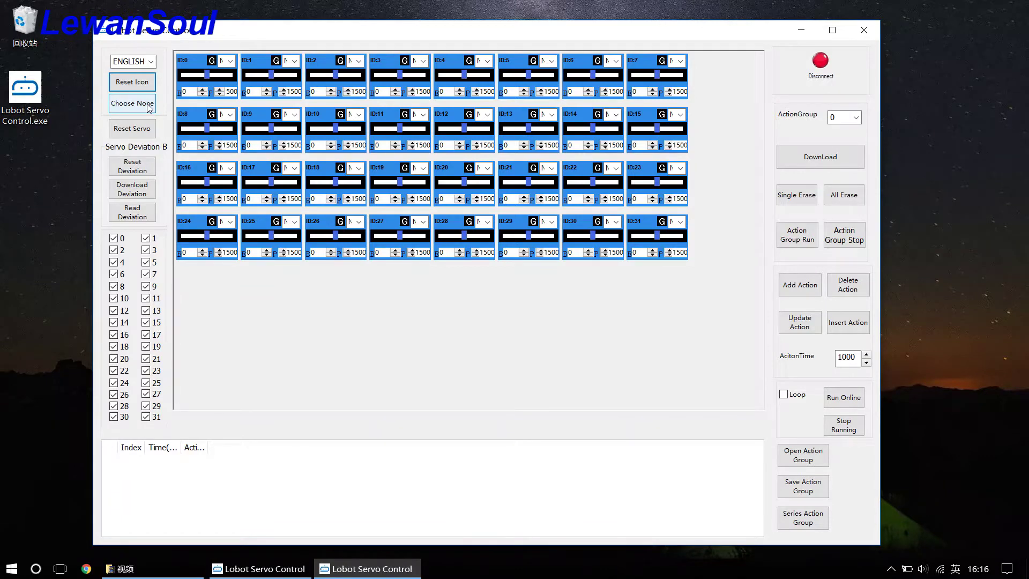
{"action": "left_click", "coordinate": [149, 107]}
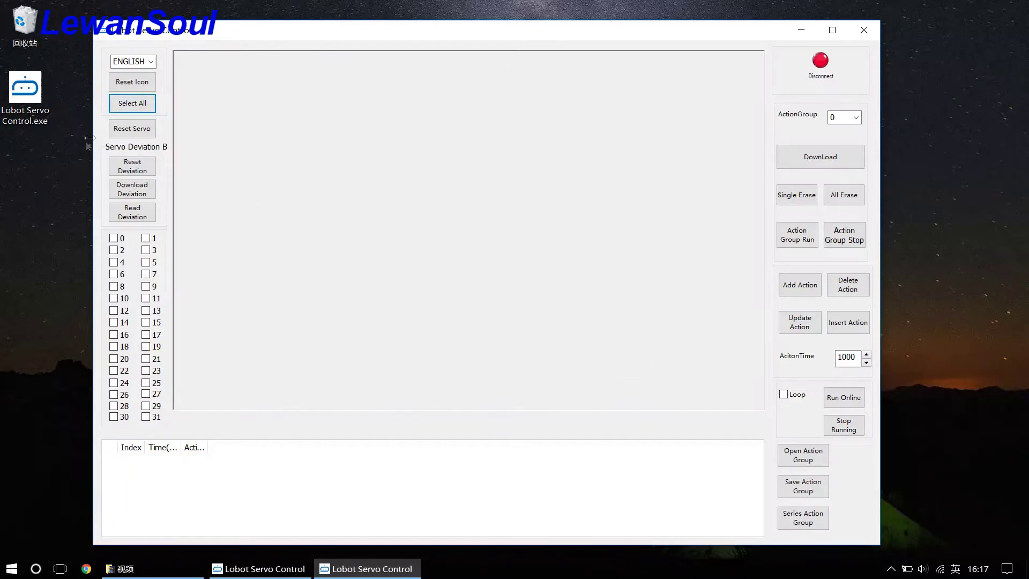
{"action": "left_click", "coordinate": [135, 110]}
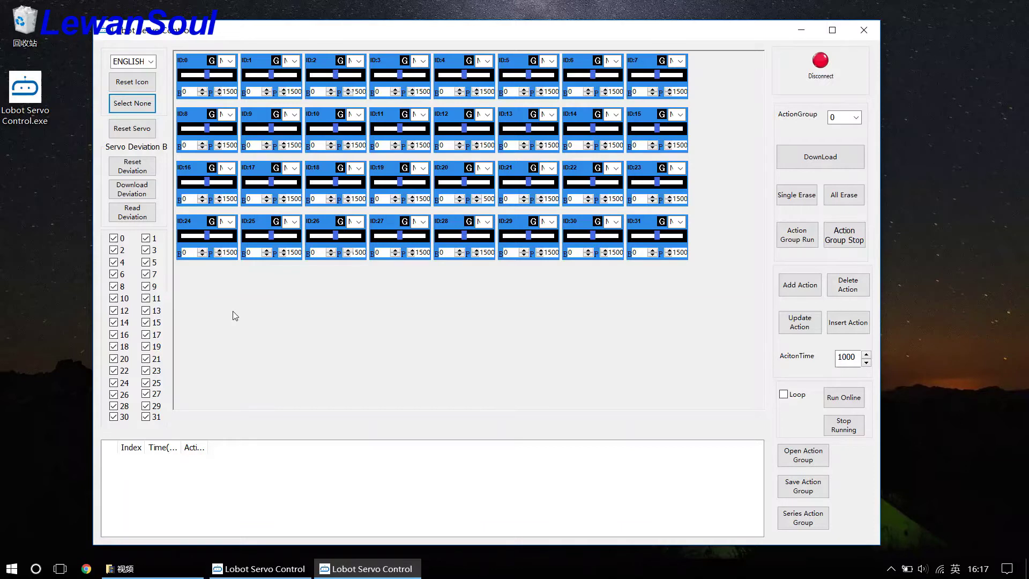
{"action": "left_click", "coordinate": [132, 103]}
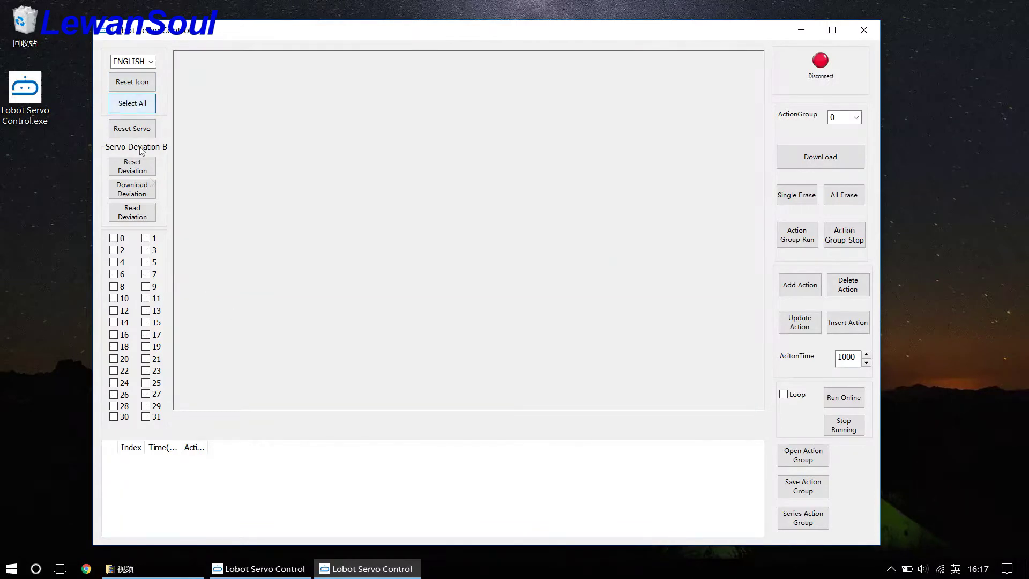
Tick only servo 5, reposition its panel upper left of centre, then re-tick all servos
{"action": "left_click", "coordinate": [146, 262]}
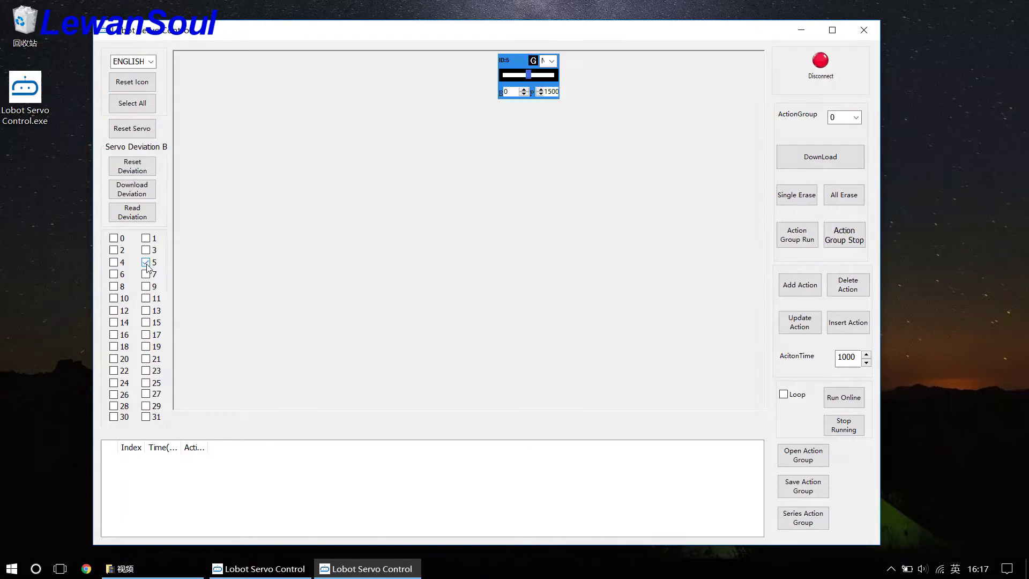
{"action": "left_click_drag", "start_coordinate": [517, 64], "coordinate": [323, 179]}
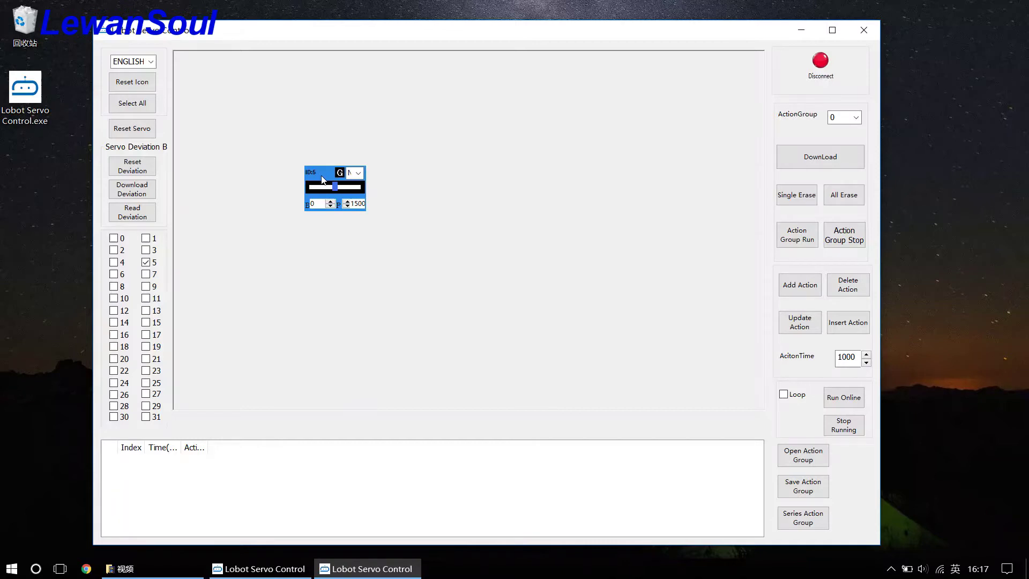
{"action": "left_click_drag", "start_coordinate": [323, 179], "coordinate": [382, 121]}
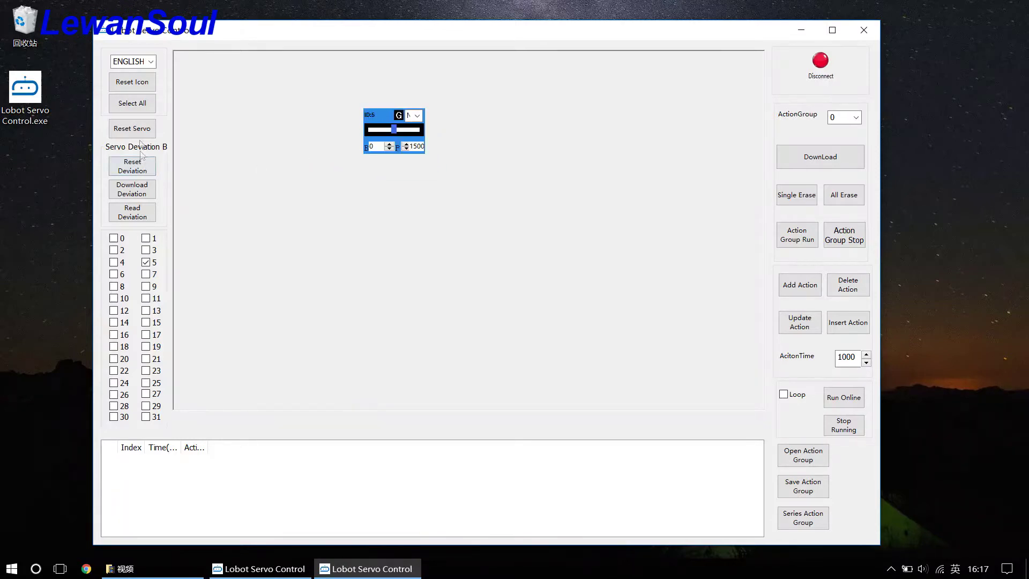
{"action": "left_click", "coordinate": [132, 105]}
Snap panels back into the grid, set servo 9 to 1988, and sweep servo 10 from 500 to 2500
{"action": "left_click", "coordinate": [137, 87]}
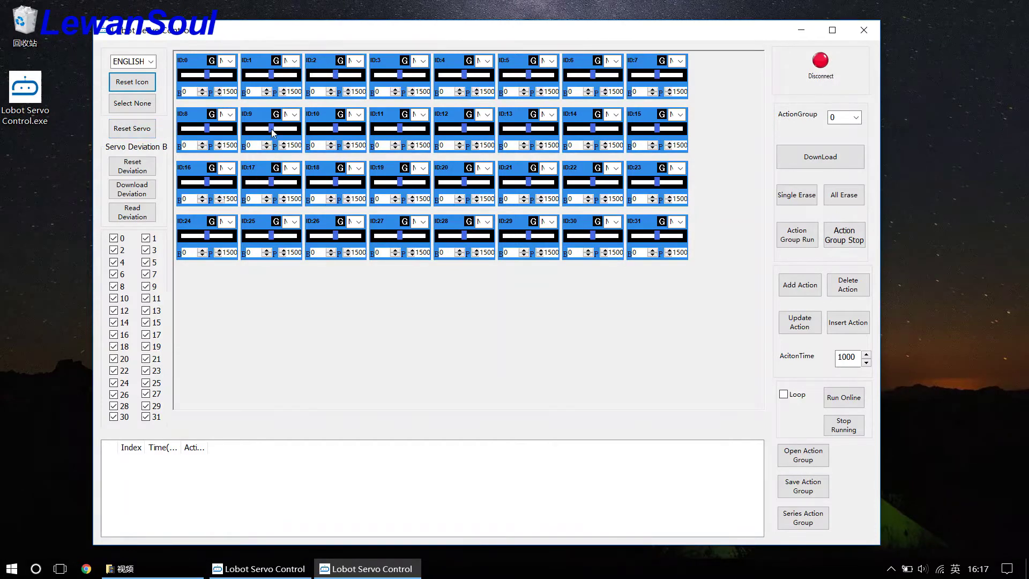
{"action": "mouse_move", "coordinate": [273, 132]}
{"action": "left_mouse_down"}
{"action": "mouse_move", "coordinate": [261, 130]}
{"action": "mouse_move", "coordinate": [280, 129]}
{"action": "mouse_move", "coordinate": [252, 130]}
{"action": "mouse_move", "coordinate": [295, 132]}
{"action": "mouse_move", "coordinate": [261, 138]}
{"action": "left_mouse_up"}
{"action": "left_click_drag", "start_coordinate": [262, 131], "coordinate": [323, 138]}
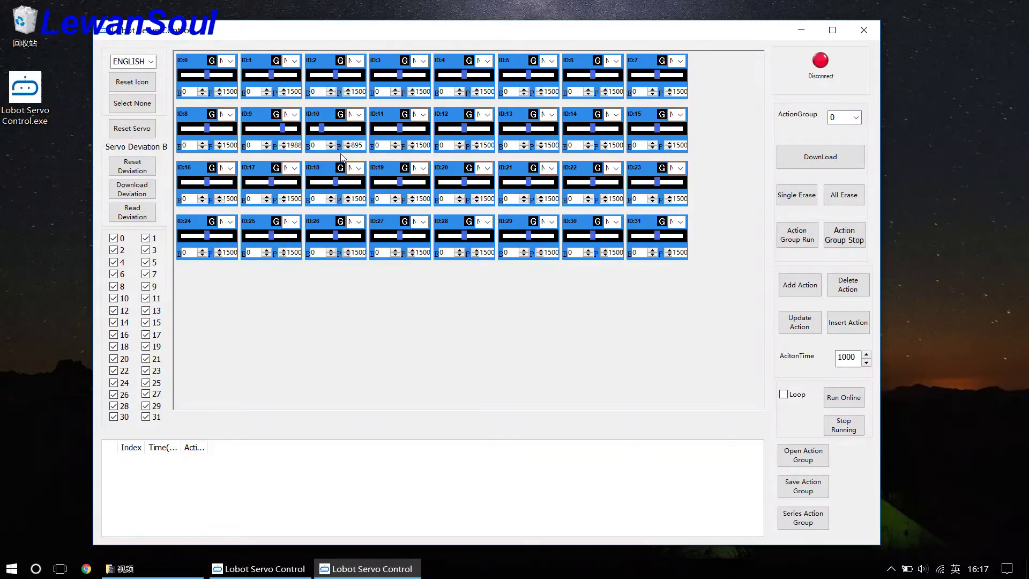
{"action": "mouse_move", "coordinate": [322, 130]}
{"action": "left_mouse_down"}
{"action": "mouse_move", "coordinate": [343, 131]}
{"action": "mouse_move", "coordinate": [314, 139]}
{"action": "left_mouse_up"}
{"action": "left_click_drag", "start_coordinate": [313, 128], "coordinate": [367, 141]}
Push servos 17 and 26 to 2500 and servo 18 to 709, then reset all to 1500
{"action": "left_click_drag", "start_coordinate": [272, 182], "coordinate": [317, 184]}
{"action": "left_click", "coordinate": [336, 236]}
{"action": "left_click_drag", "start_coordinate": [336, 236], "coordinate": [369, 241]}
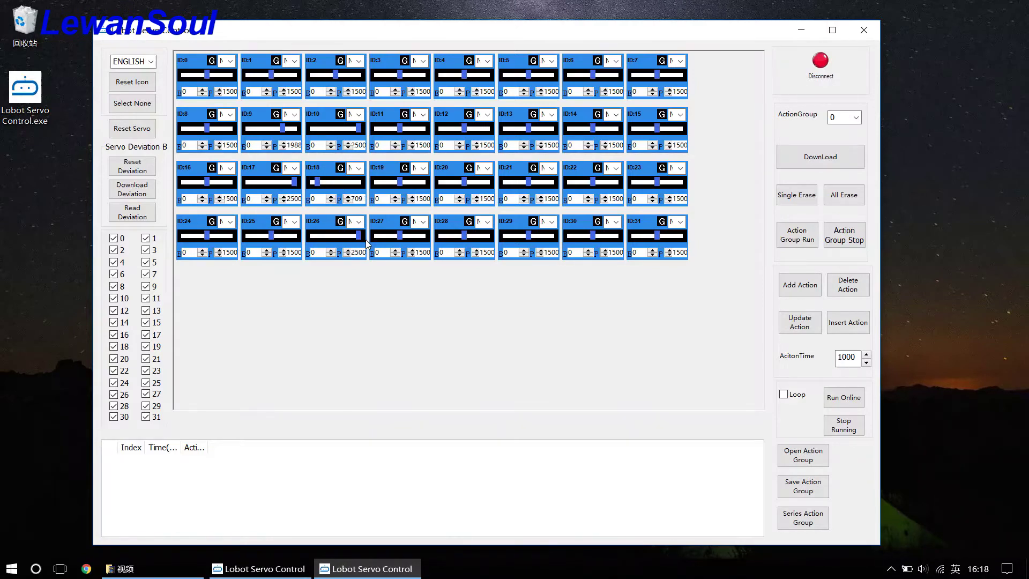
{"action": "left_click", "coordinate": [148, 130]}
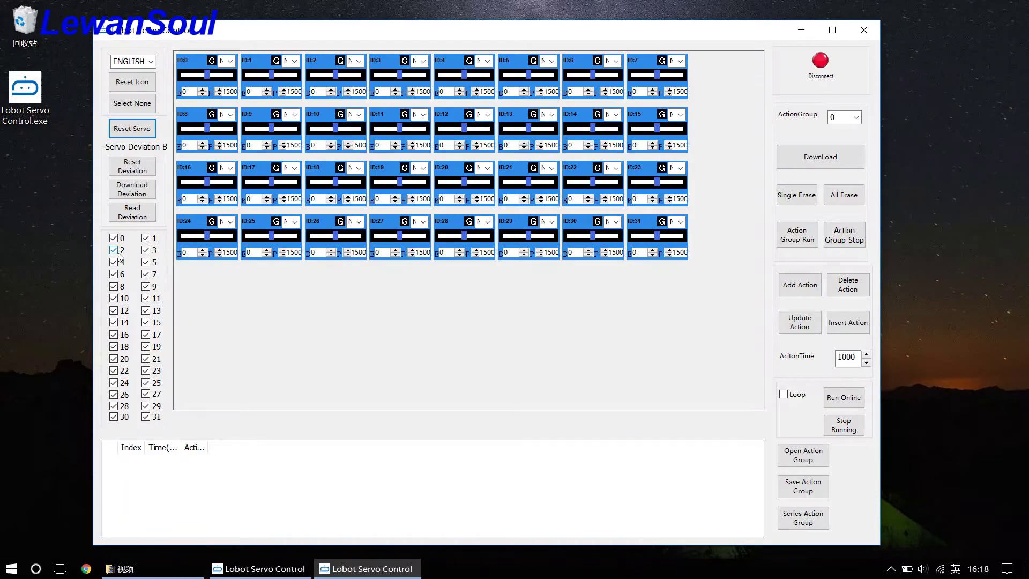
{"action": "left_click", "coordinate": [114, 250]}
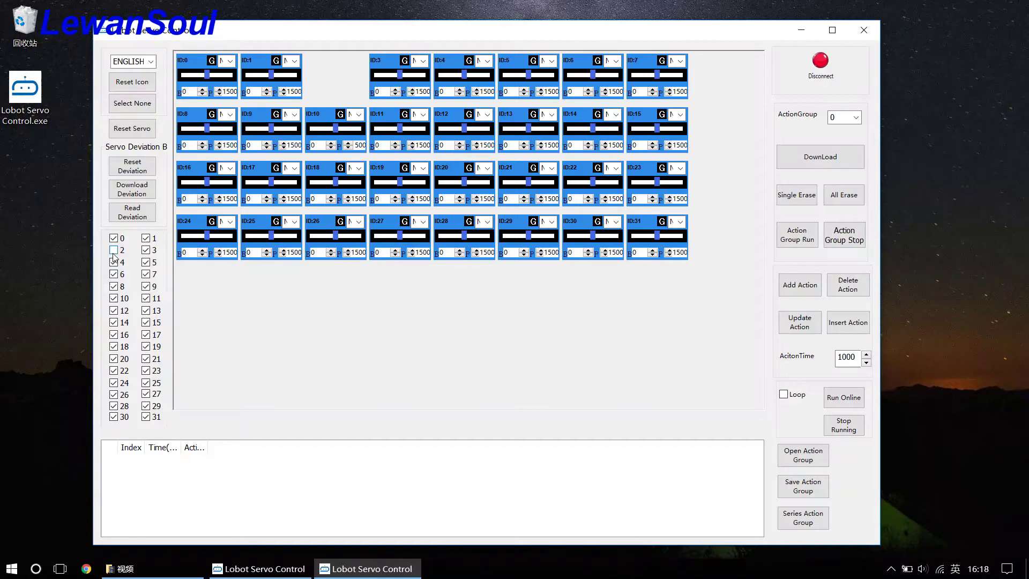
{"action": "left_click", "coordinate": [113, 254]}
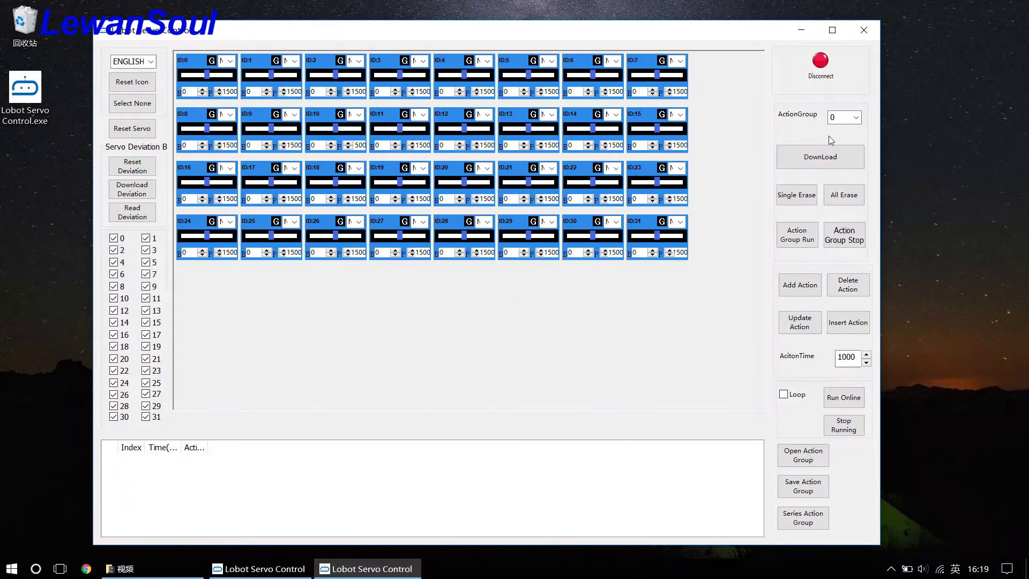
Pick action group 24 from the ActionGroup list, then change it to 7
{"action": "left_click", "coordinate": [857, 118]}
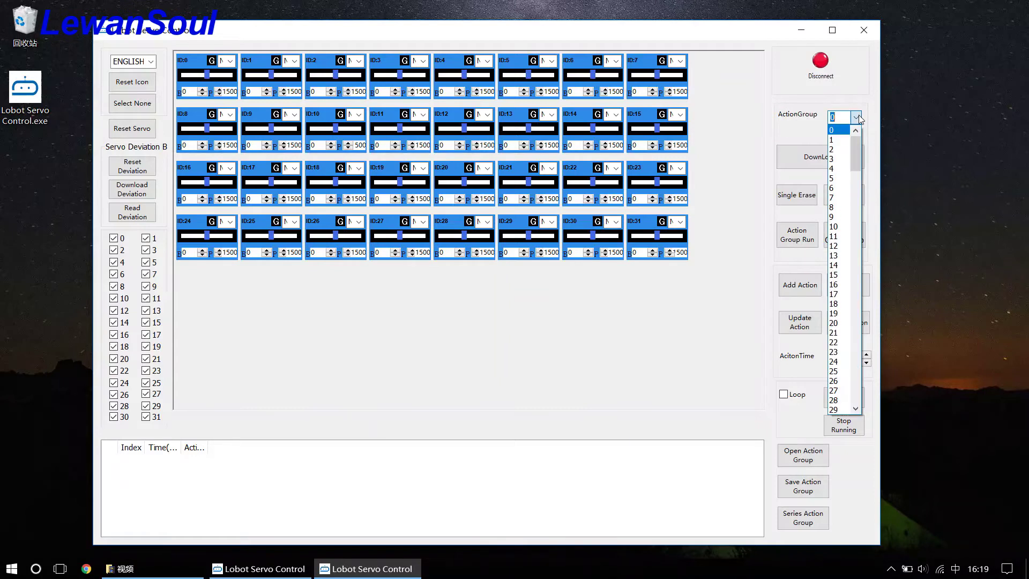
{"action": "left_click_drag", "start_coordinate": [853, 149], "coordinate": [857, 171]}
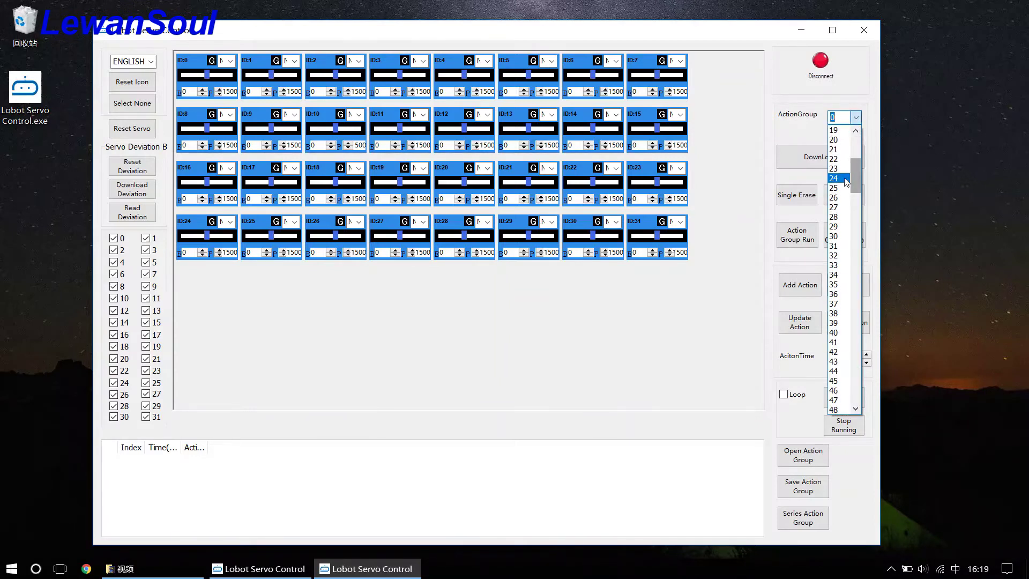
{"action": "left_click", "coordinate": [837, 178]}
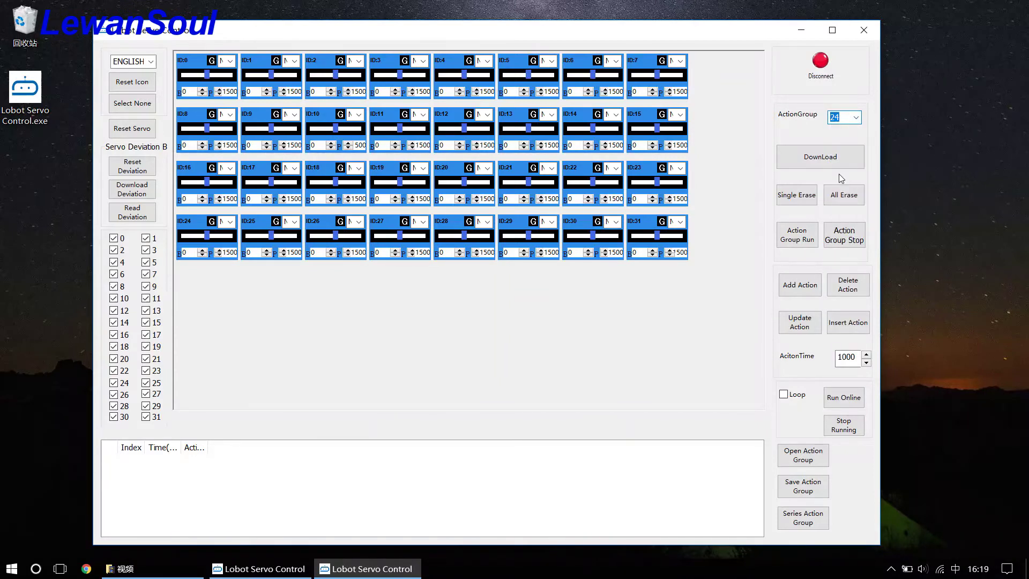
{"action": "left_click", "coordinate": [856, 118]}
{"action": "left_click_drag", "start_coordinate": [860, 178], "coordinate": [854, 155]}
{"action": "left_click", "coordinate": [835, 150]}
Try DownLoad, dismiss the 'Please Connect The Robot!' warning, and select action group 11
{"action": "left_click", "coordinate": [817, 160]}
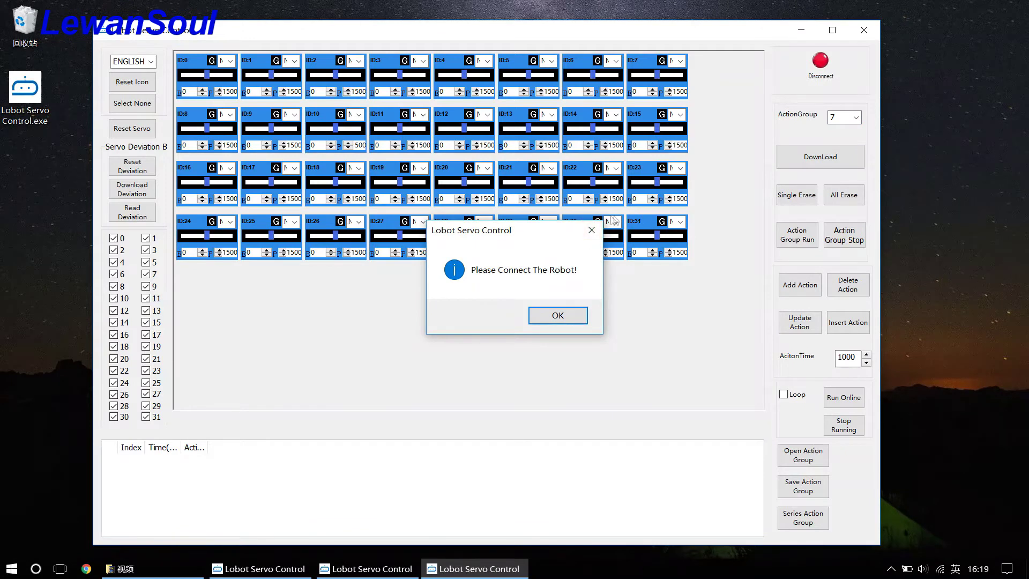
{"action": "left_click", "coordinate": [592, 230]}
{"action": "left_click", "coordinate": [857, 117]}
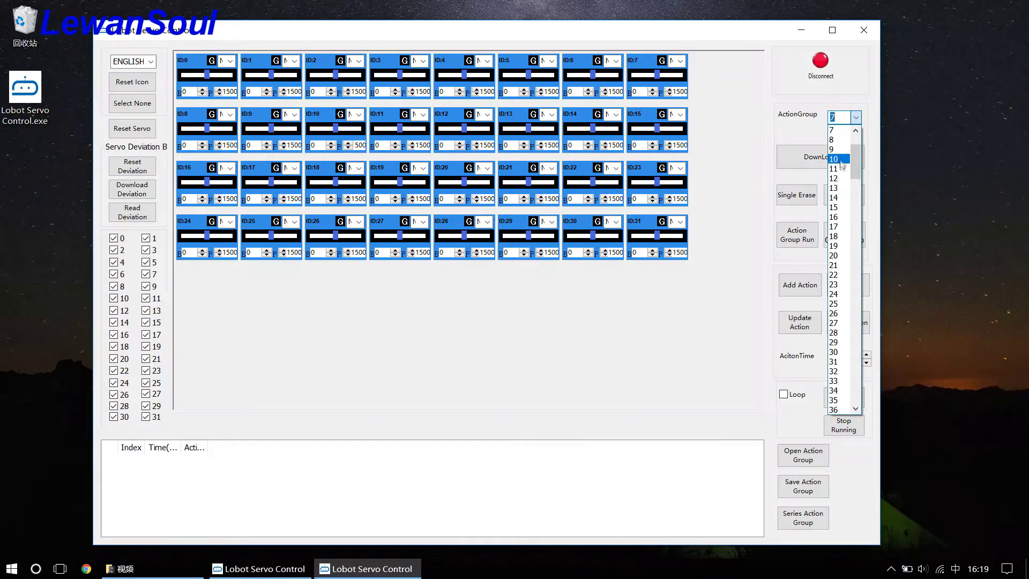
{"action": "left_click", "coordinate": [844, 168]}
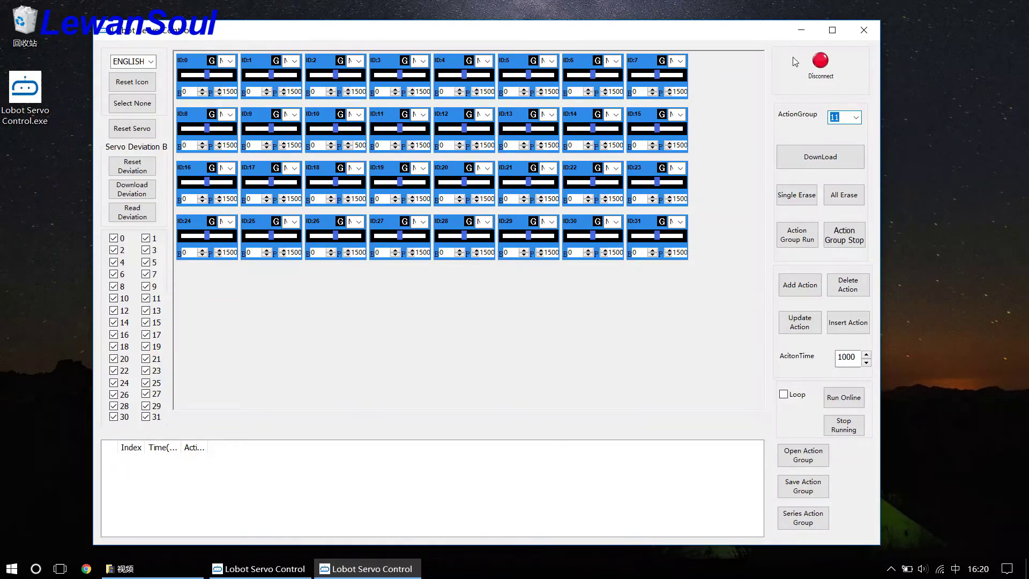
Scroll down the ActionGroup list and select group 30
{"action": "left_click", "coordinate": [856, 118]}
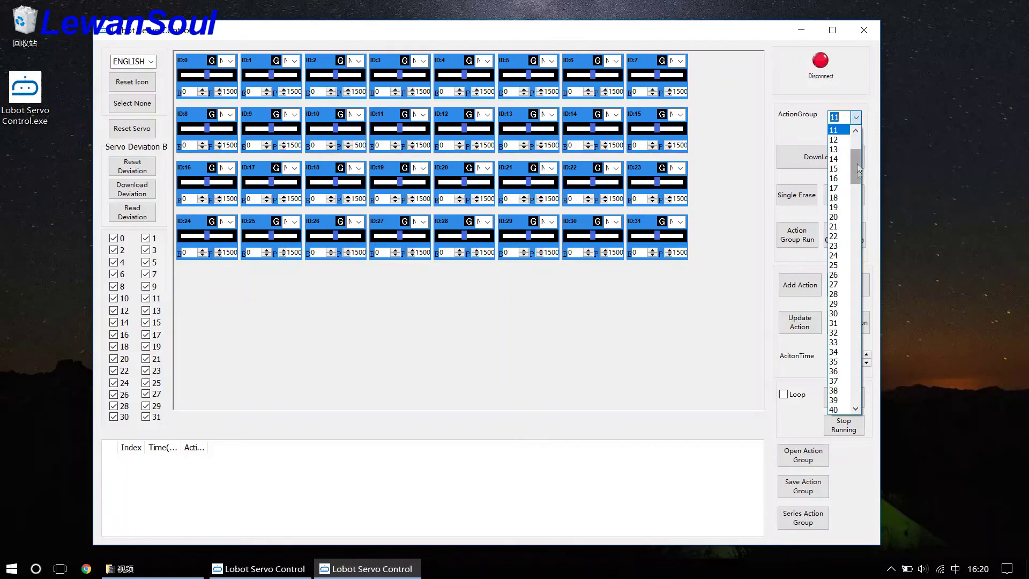
{"action": "scroll", "coordinate": [857, 163], "scroll_direction": "up", "scroll_amount": 4}
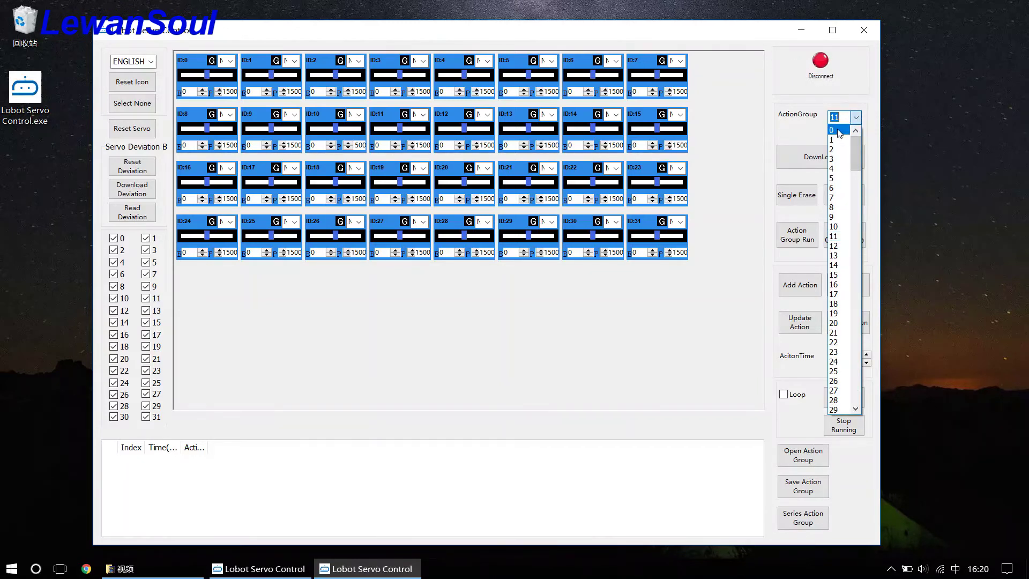
{"action": "left_click_drag", "start_coordinate": [855, 149], "coordinate": [850, 178]}
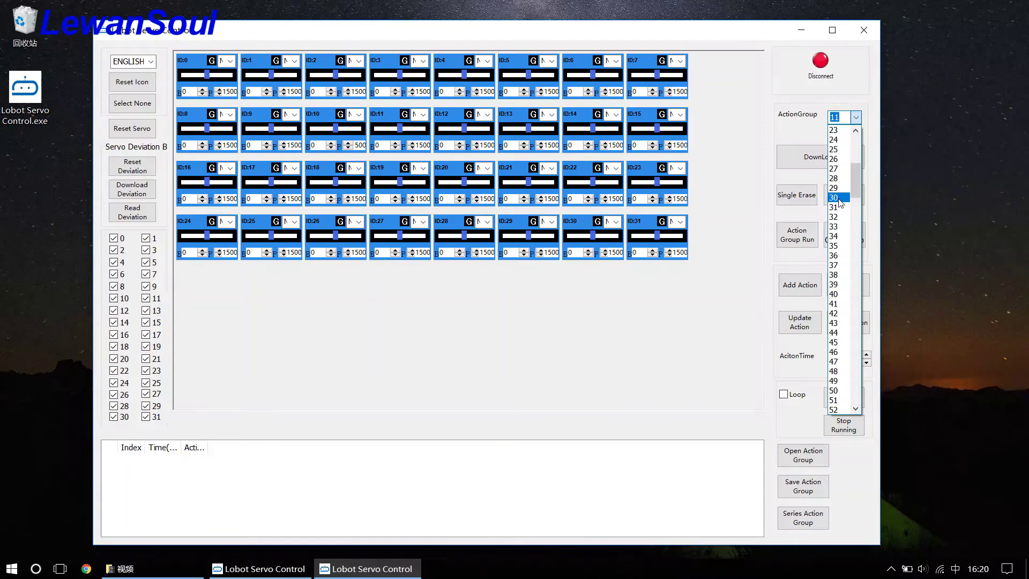
{"action": "left_click", "coordinate": [838, 198]}
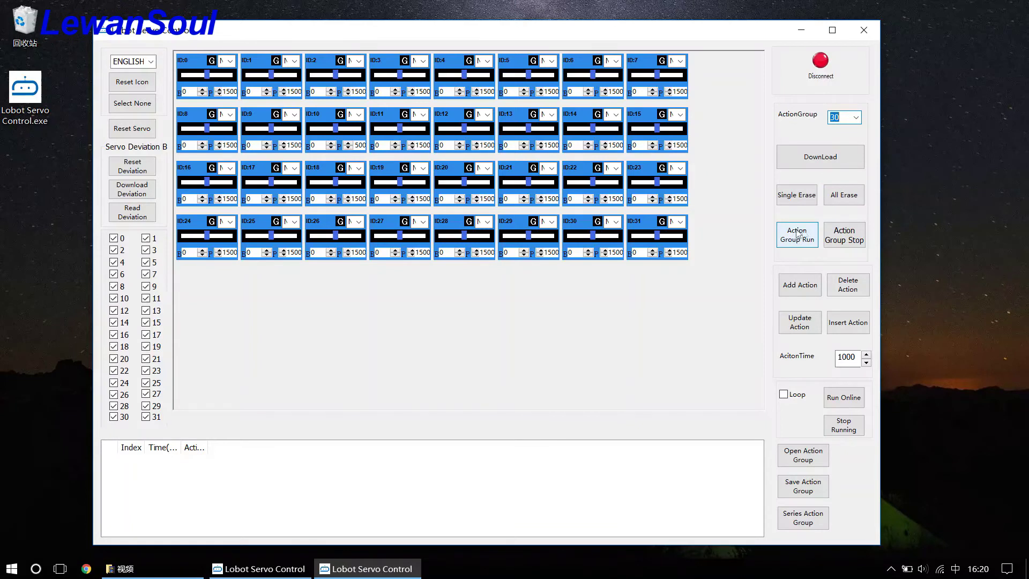
Scroll the ActionGroup list back up and select group 7
{"action": "left_click", "coordinate": [856, 117]}
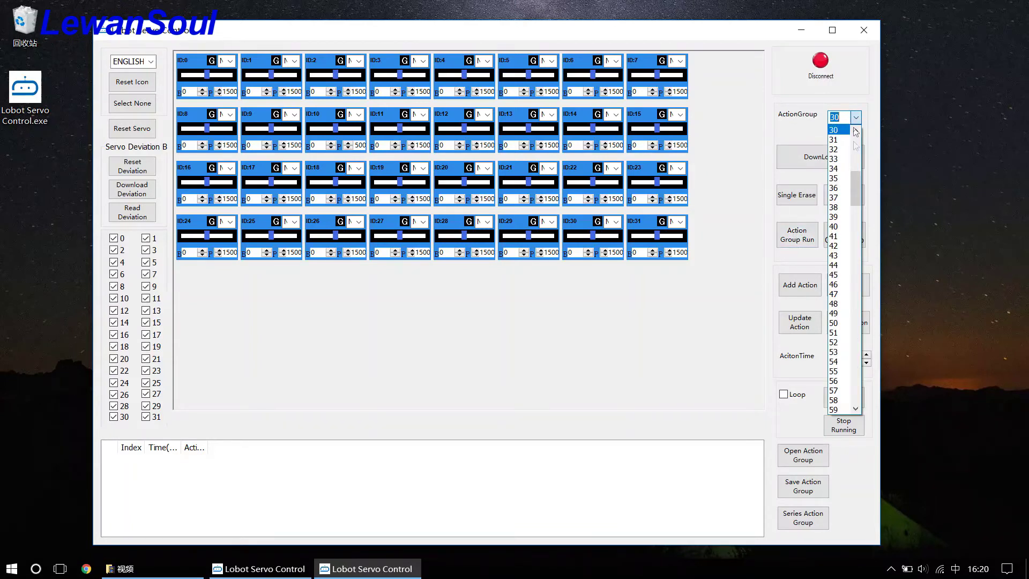
{"action": "left_click_drag", "start_coordinate": [854, 185], "coordinate": [853, 159]}
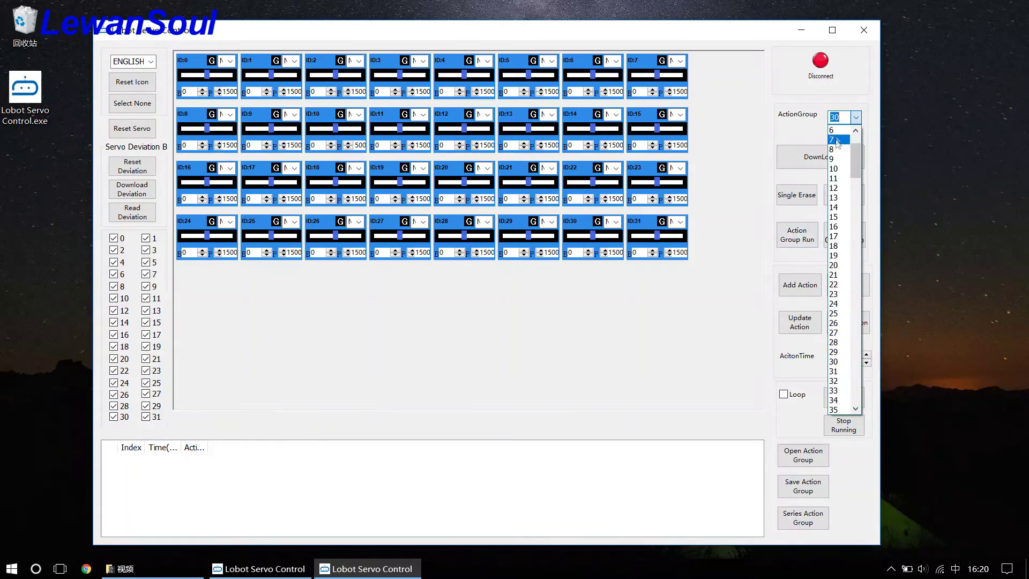
{"action": "left_click", "coordinate": [834, 139]}
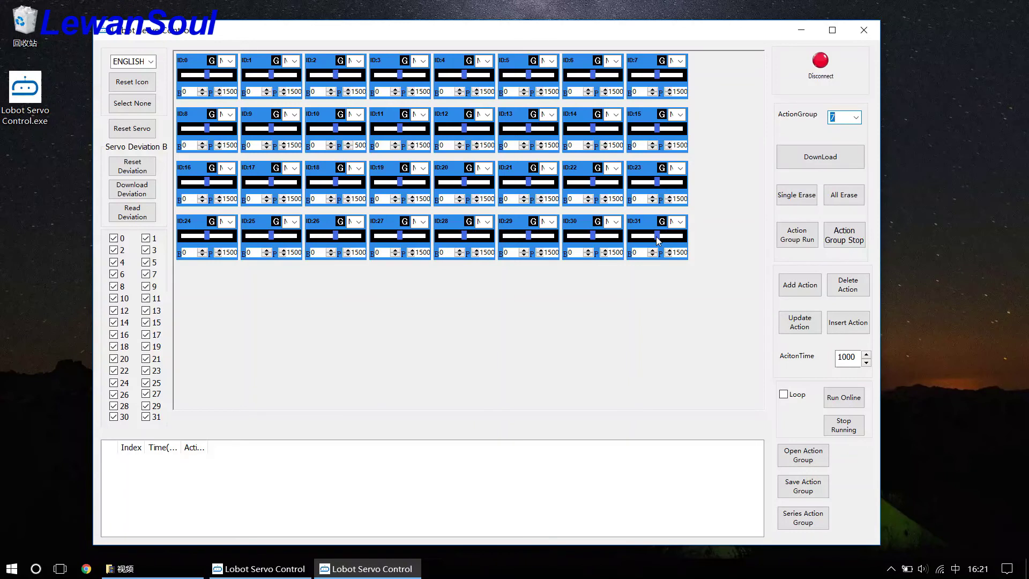
Nudge the ID:31 slider right so servo 31 reads 1593
{"action": "mouse_move", "coordinate": [658, 240]}
{"action": "left_mouse_down"}
{"action": "mouse_move", "coordinate": [670, 242]}
{"action": "mouse_move", "coordinate": [645, 238]}
{"action": "mouse_move", "coordinate": [660, 239]}
{"action": "left_mouse_up"}
Pick 10 from the ActionGroup dropdown list
{"action": "left_click", "coordinate": [855, 118]}
{"action": "left_click", "coordinate": [838, 147]}
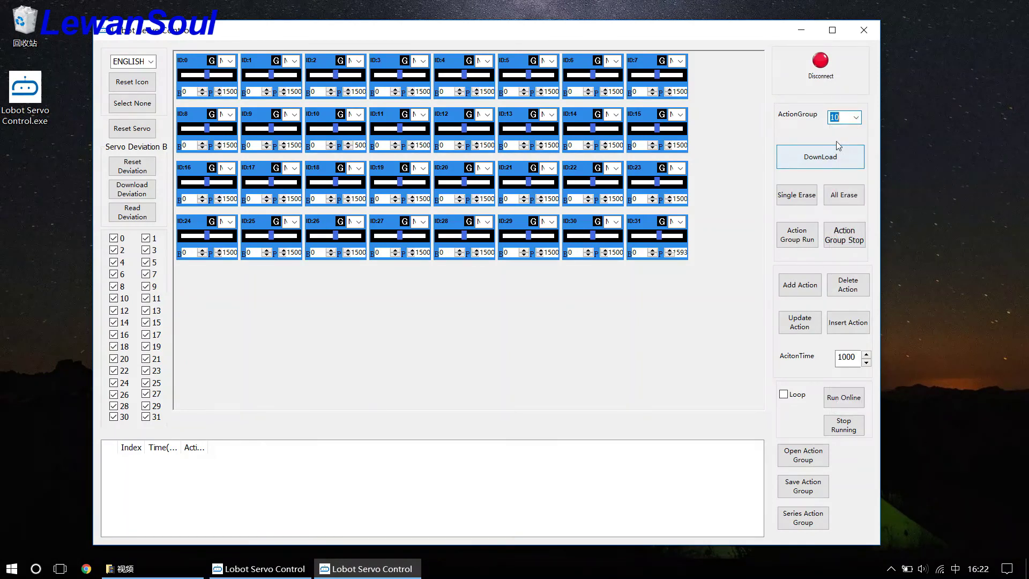